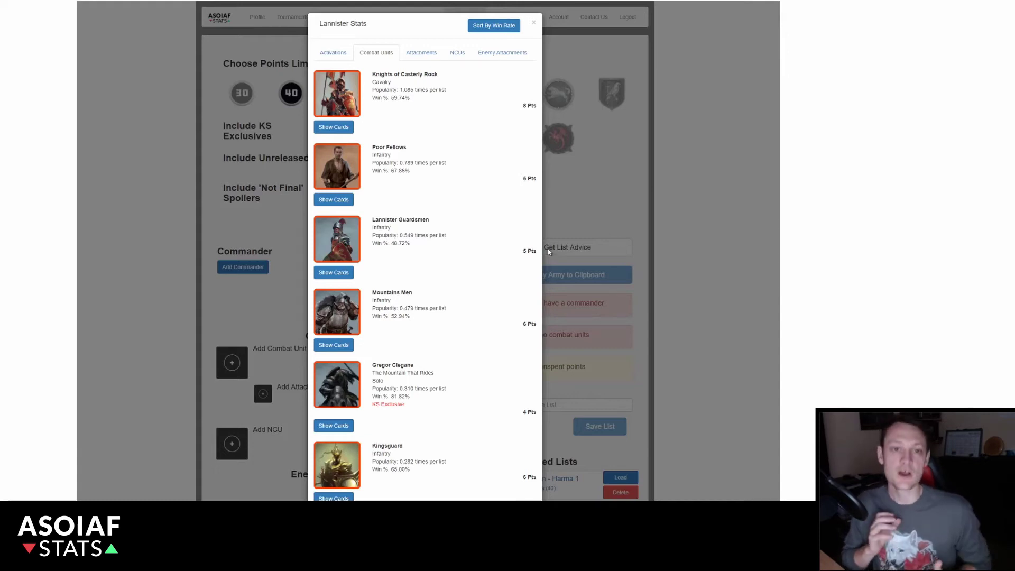
- Review the Lannister activation stats and the combat unit stats, sorting the units by win rate
{"action": "left_click", "coordinate": [343, 53]}
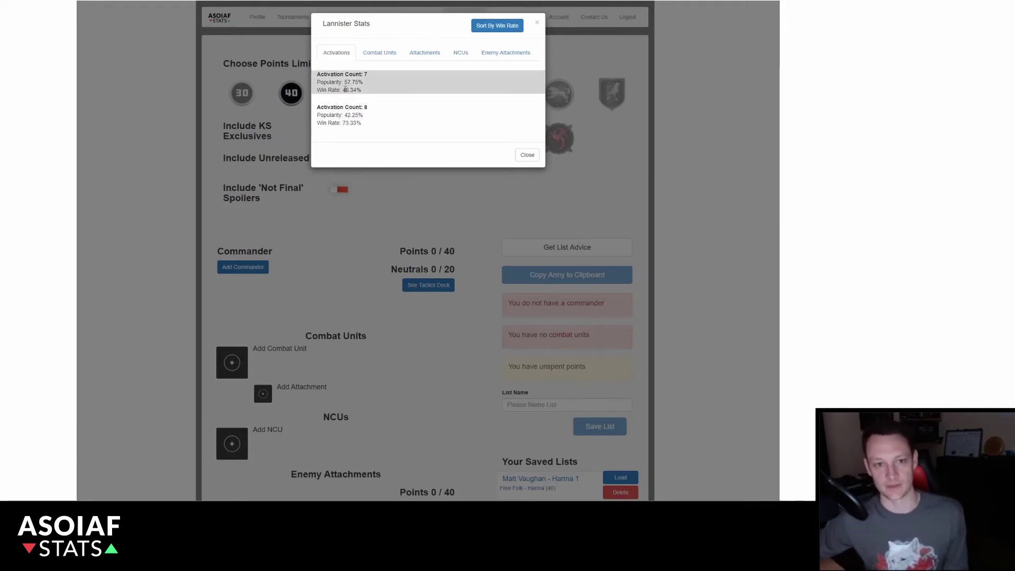
{"action": "left_click", "coordinate": [373, 51]}
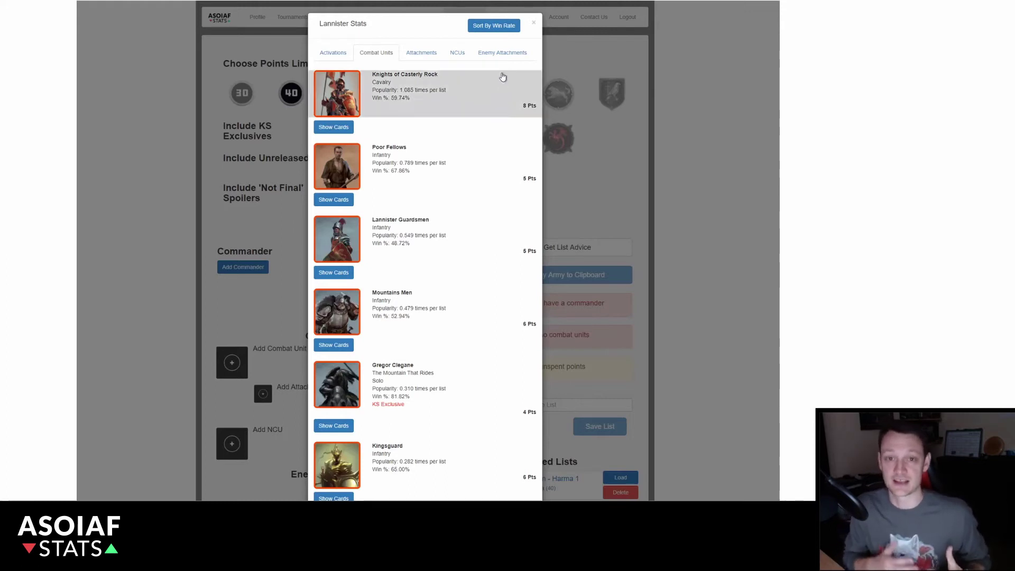
{"action": "left_click", "coordinate": [502, 27]}
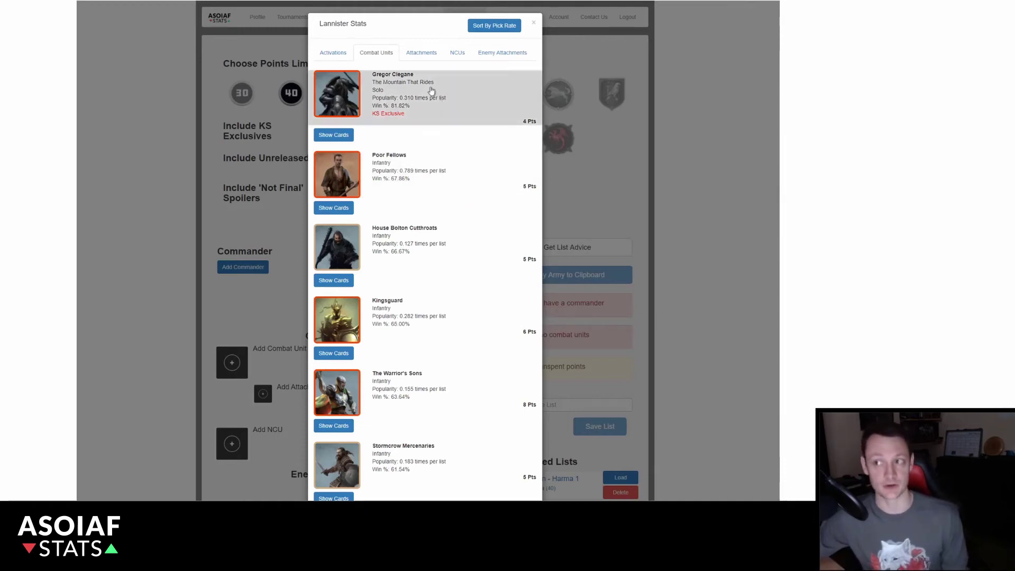
- Review the Lannister attachment and NCU stats, sort the NCUs by pick rate, and close the stats
{"action": "left_click", "coordinate": [423, 55]}
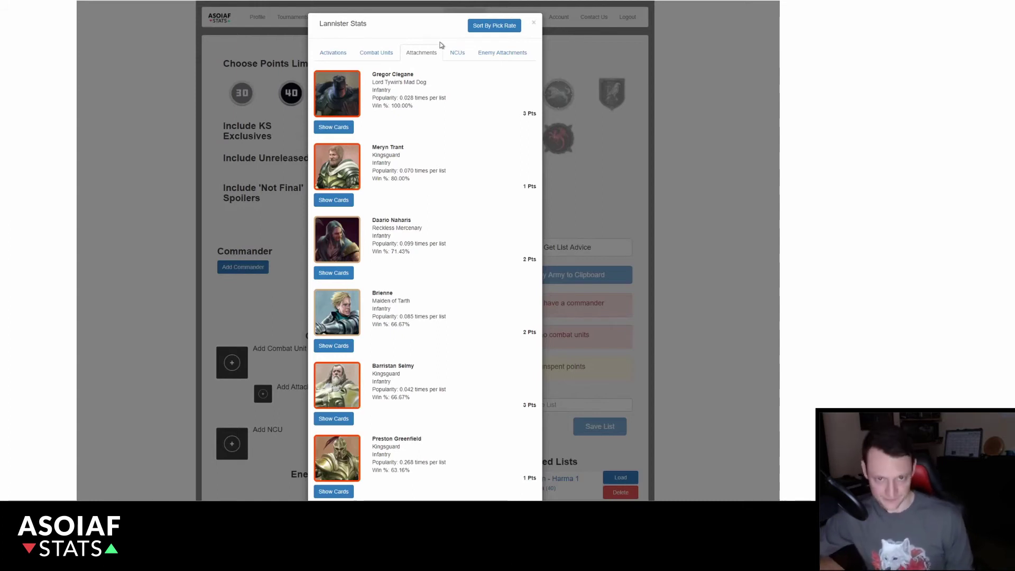
{"action": "left_click", "coordinate": [456, 52]}
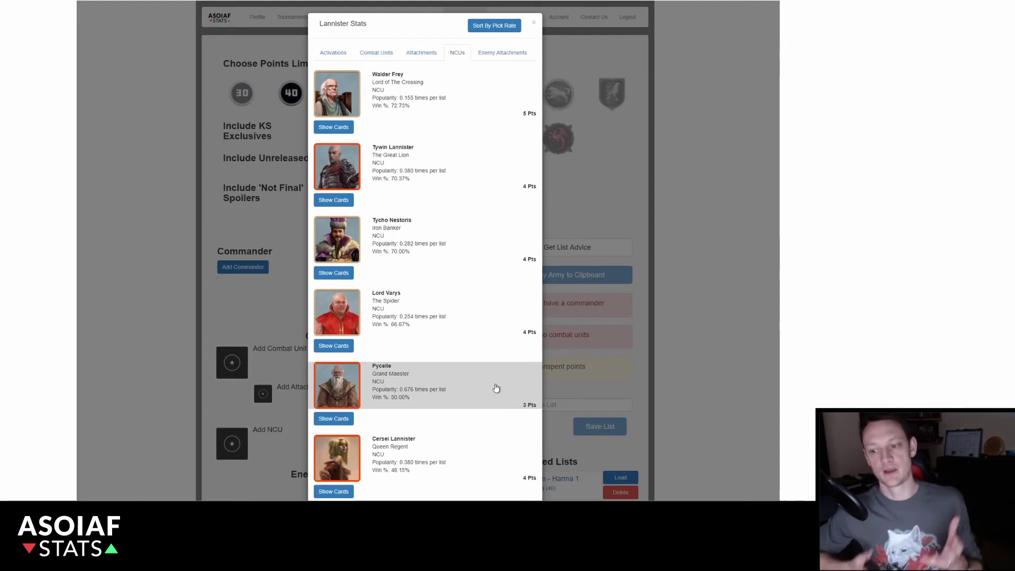
{"action": "left_click", "coordinate": [510, 29]}
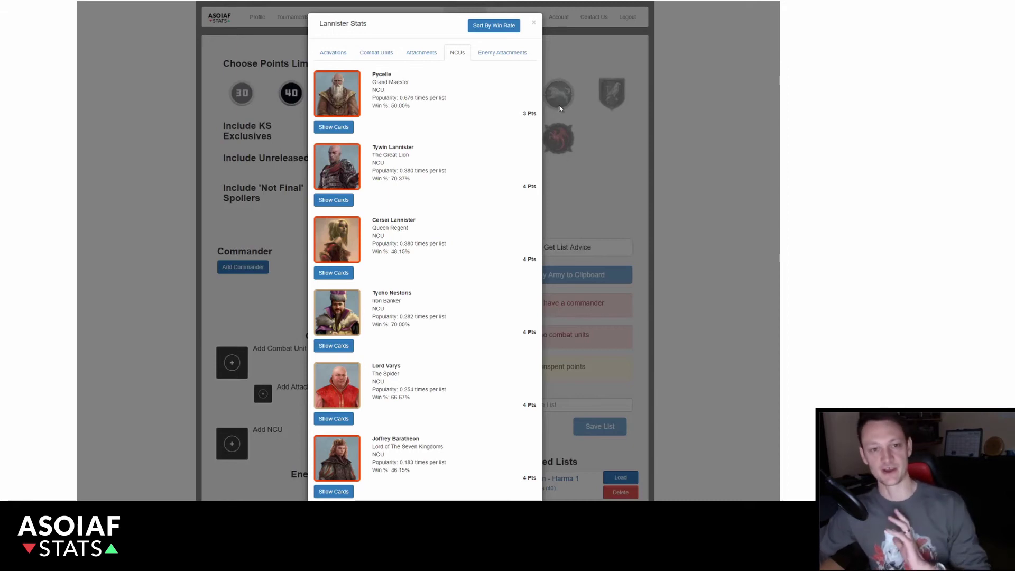
{"action": "left_click", "coordinate": [533, 23]}
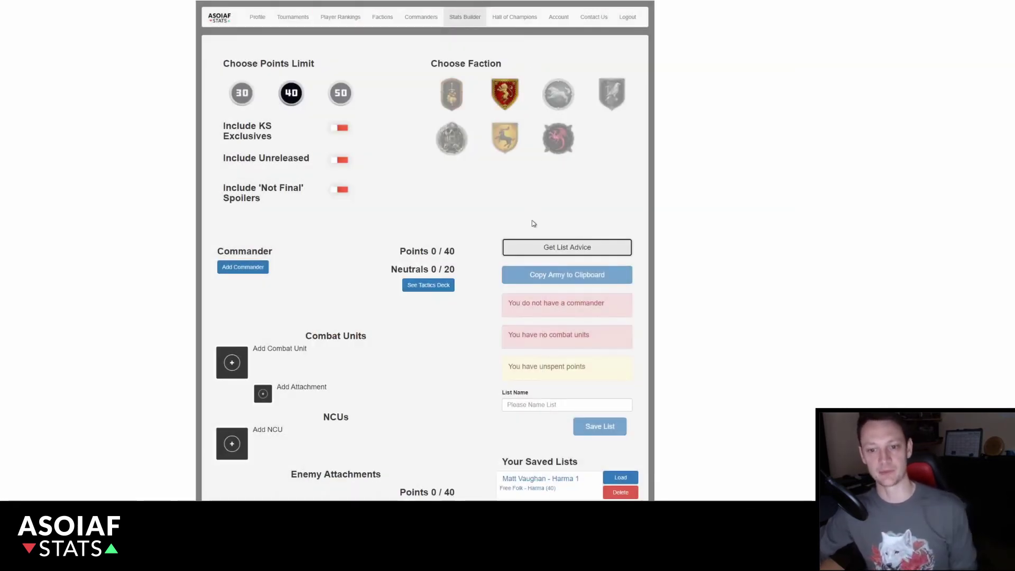
- Reopen the Lannister list advice, check the NCU and enemy attachment stats, and close it
{"action": "left_click", "coordinate": [565, 252]}
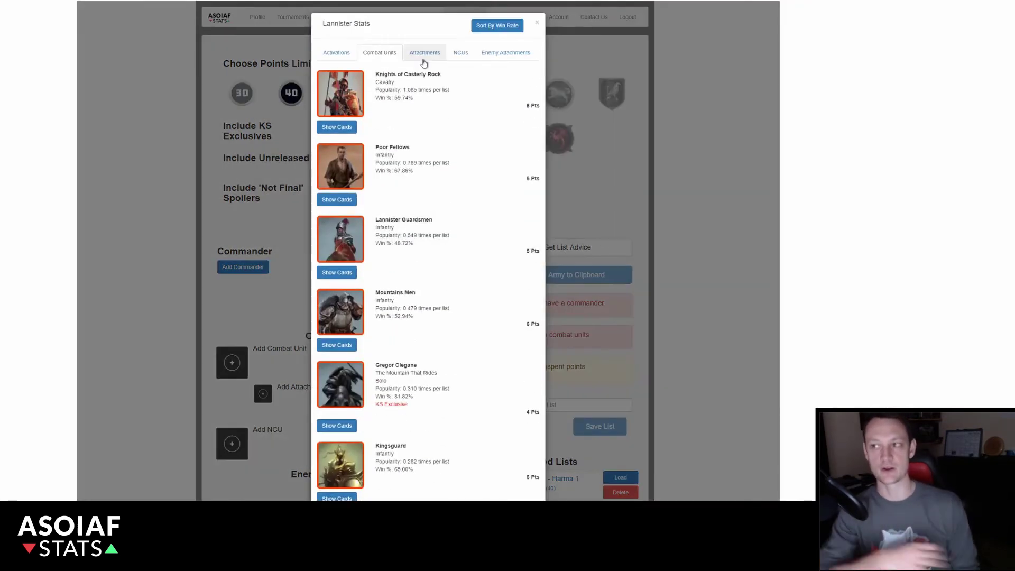
{"action": "left_click", "coordinate": [464, 56]}
{"action": "left_click", "coordinate": [498, 55]}
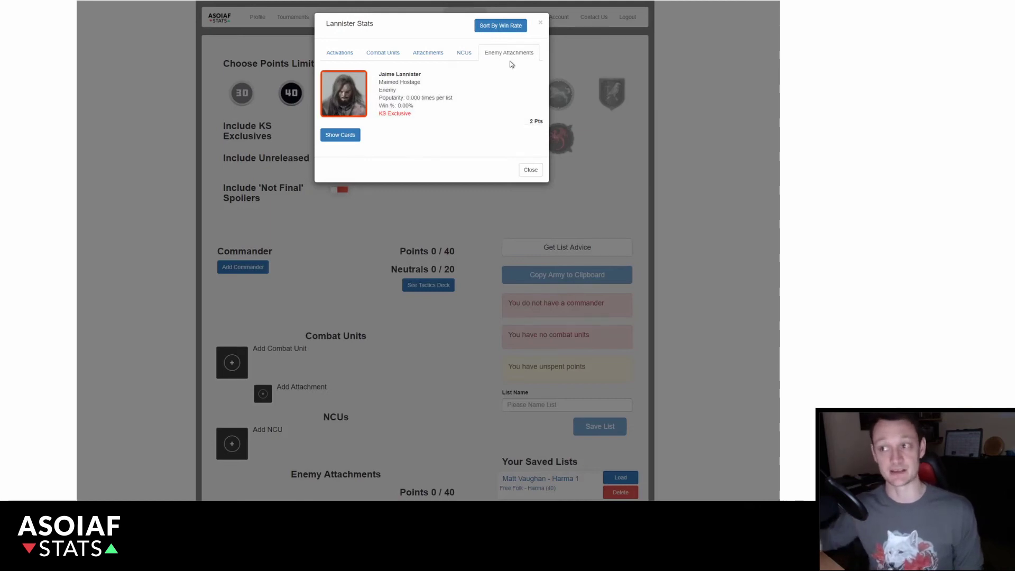
{"action": "left_click", "coordinate": [538, 170]}
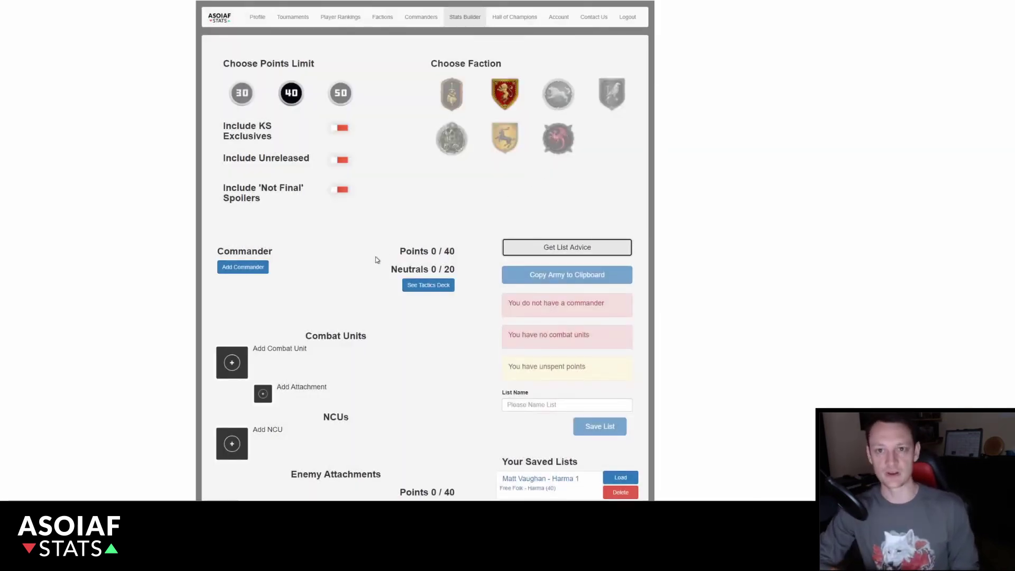
- Add Gregor Clegane, The Mountain, as the commander of the 40-point Lannister list
{"action": "scroll", "coordinate": [372, 274], "scroll_direction": "down", "scroll_amount": 1}
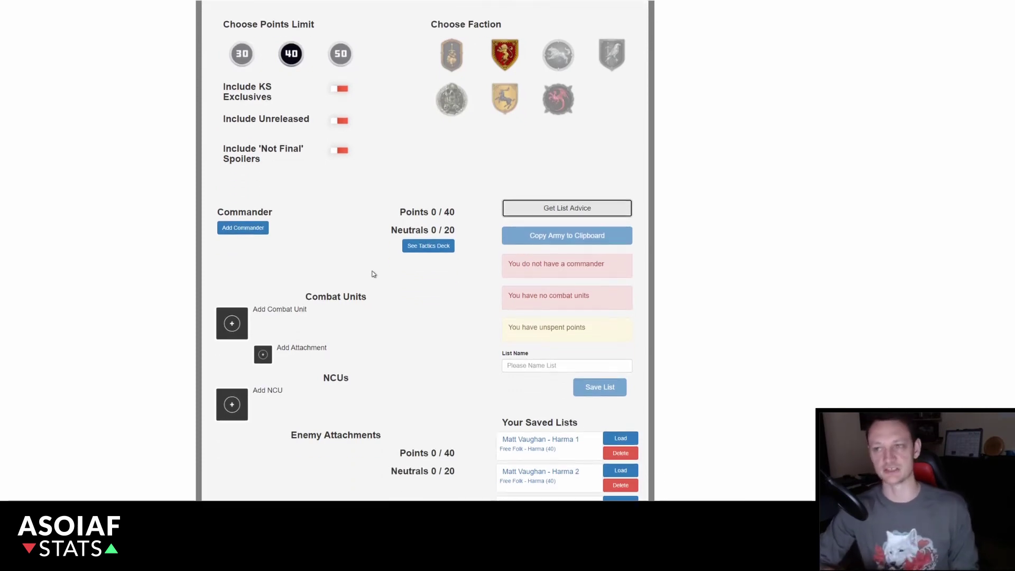
{"action": "scroll", "coordinate": [373, 274], "scroll_direction": "down", "scroll_amount": 1}
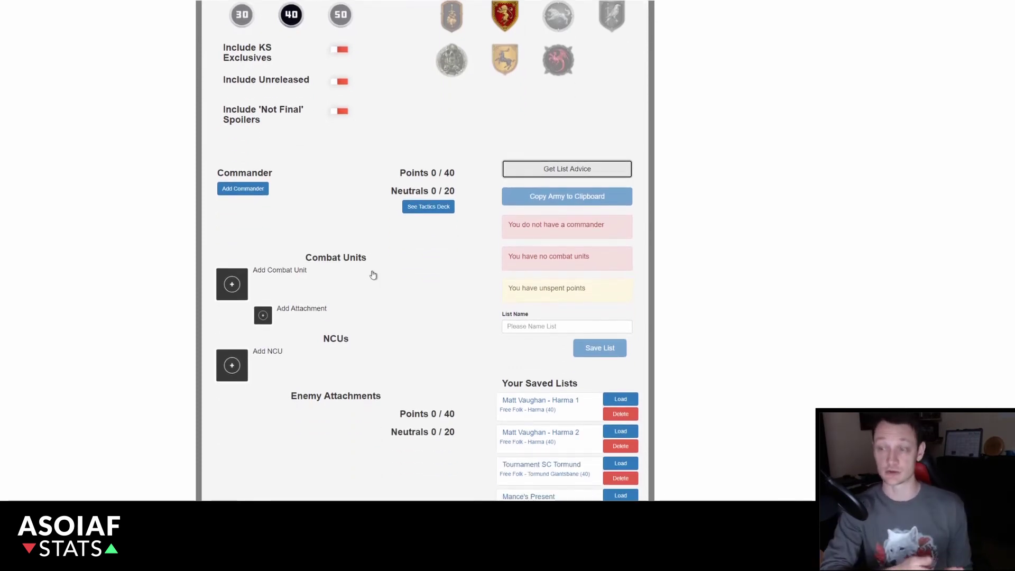
{"action": "scroll", "coordinate": [373, 273], "scroll_direction": "up", "scroll_amount": 1}
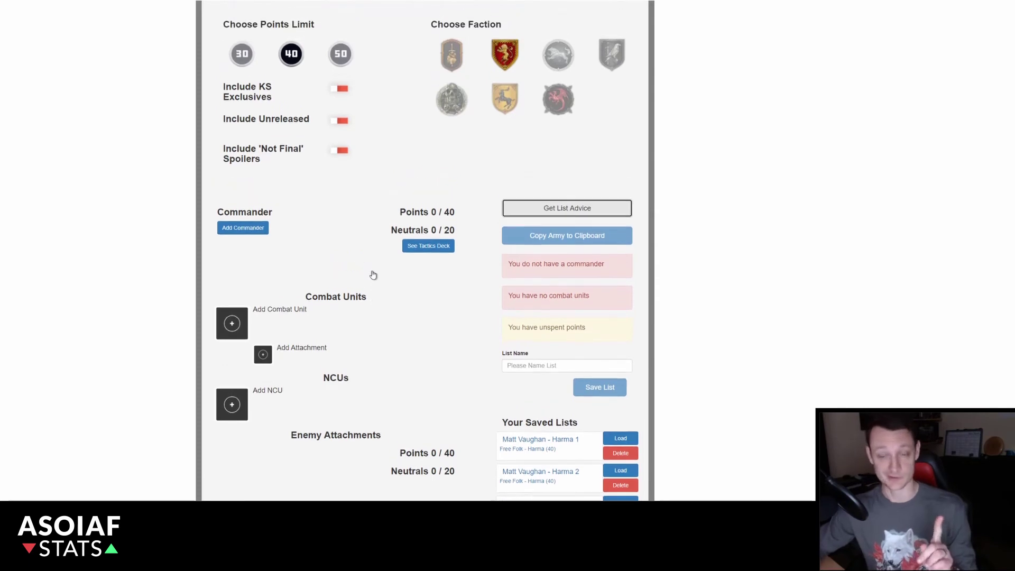
{"action": "scroll", "coordinate": [372, 274], "scroll_direction": "up", "scroll_amount": 1}
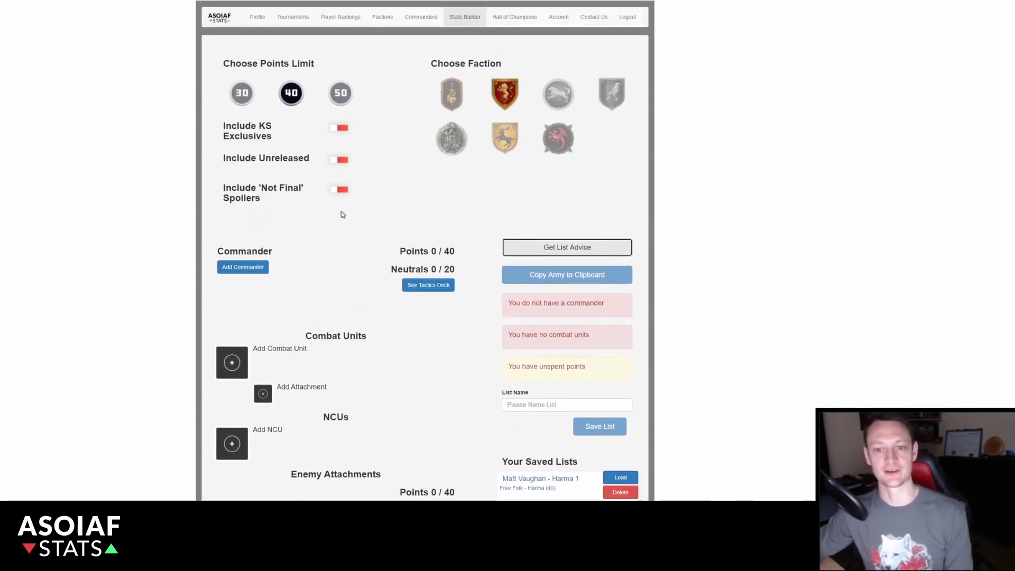
{"action": "scroll", "coordinate": [311, 325], "scroll_direction": "down", "scroll_amount": 1}
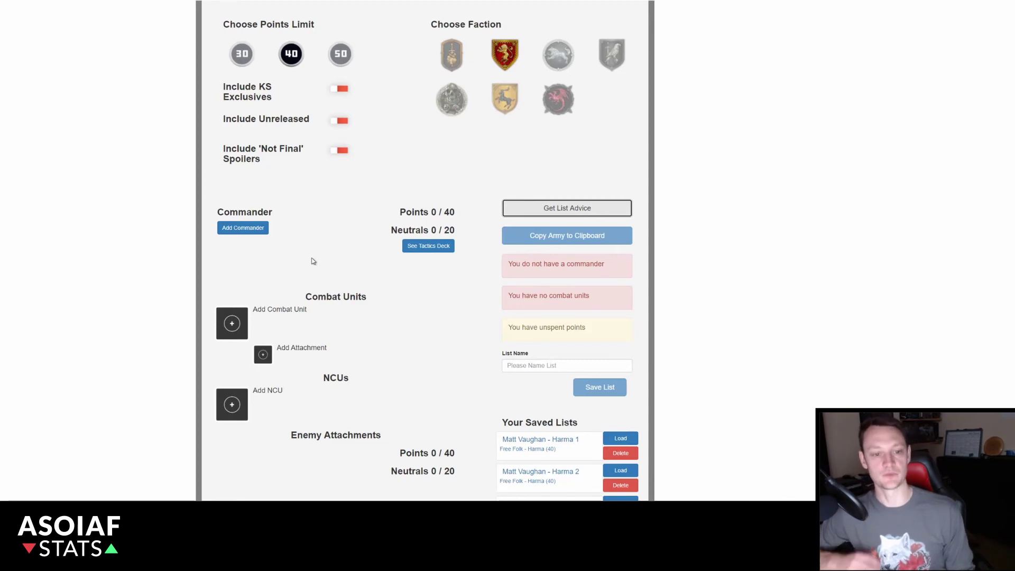
{"action": "left_click", "coordinate": [264, 230]}
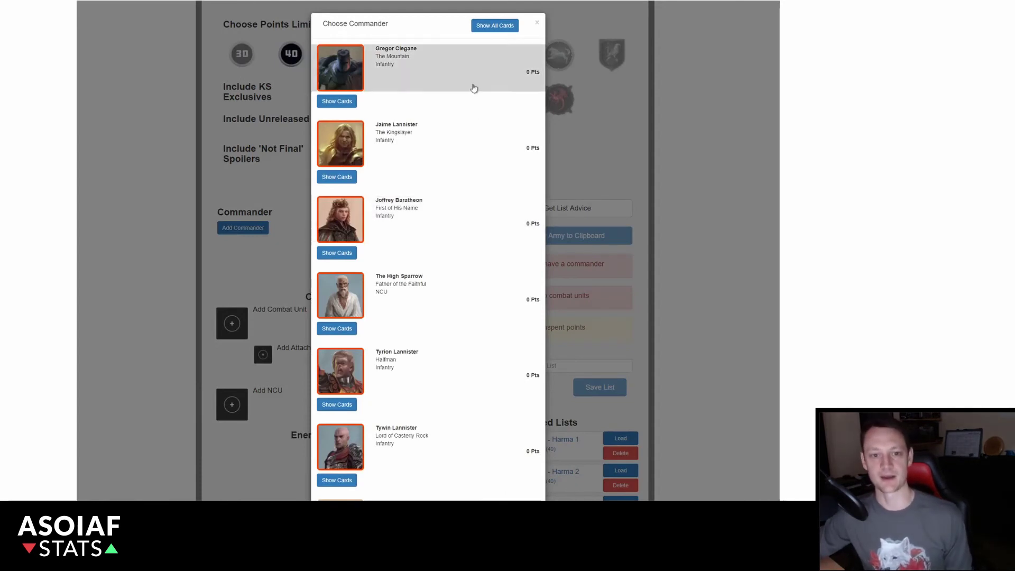
{"action": "left_click", "coordinate": [382, 77]}
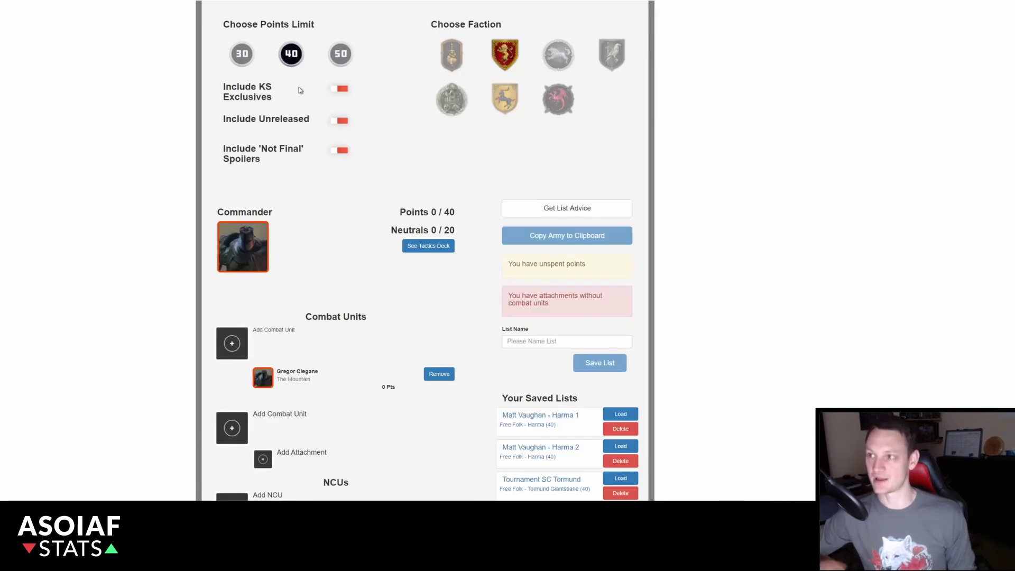
- Get list advice for the Gregor Clegane commander and sort the combat units by win rate
{"action": "scroll", "coordinate": [320, 243], "scroll_direction": "down", "scroll_amount": 1}
{"action": "scroll", "coordinate": [327, 255], "scroll_direction": "down", "scroll_amount": 1}
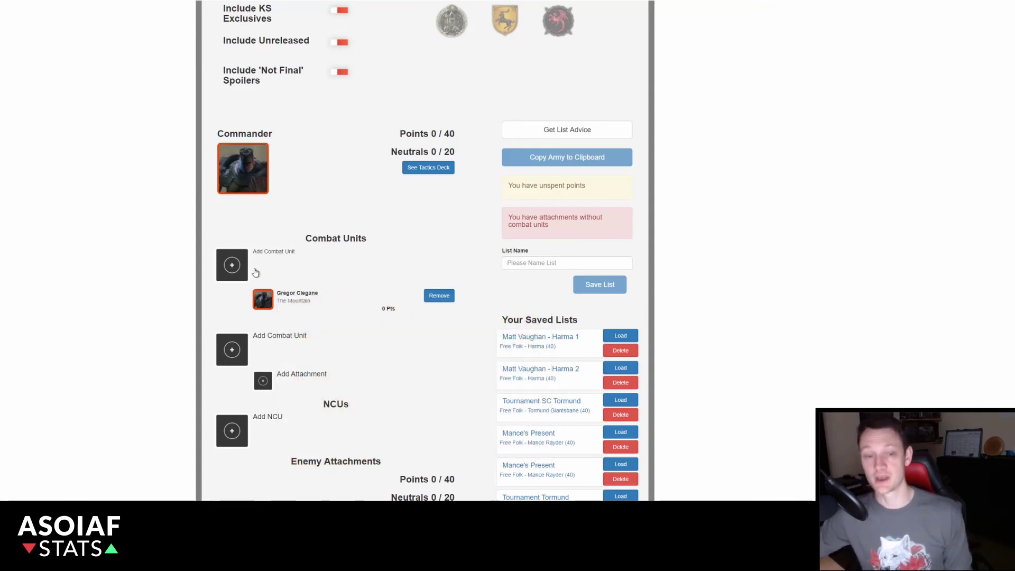
{"action": "left_click", "coordinate": [520, 134]}
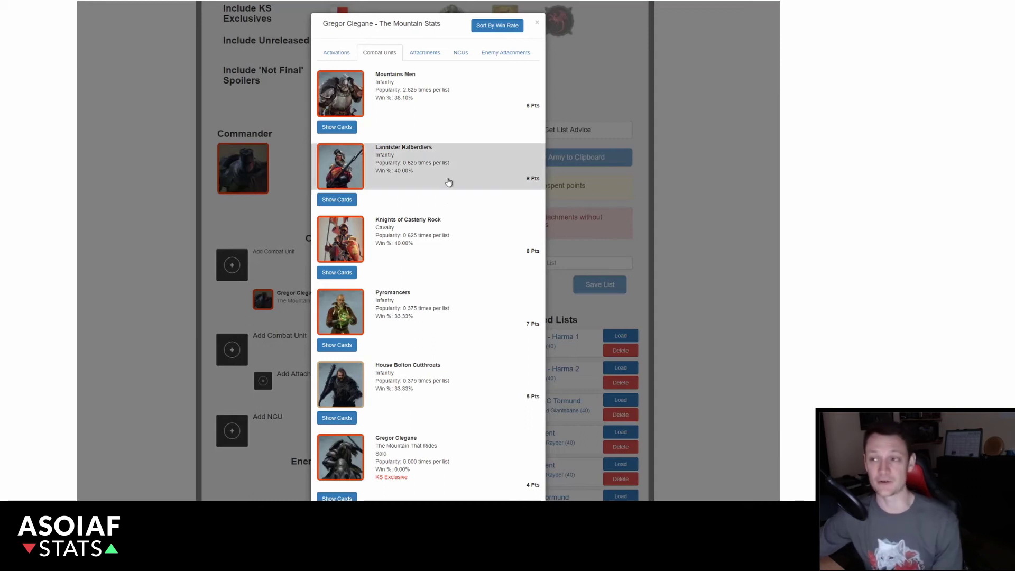
{"action": "left_click", "coordinate": [486, 26]}
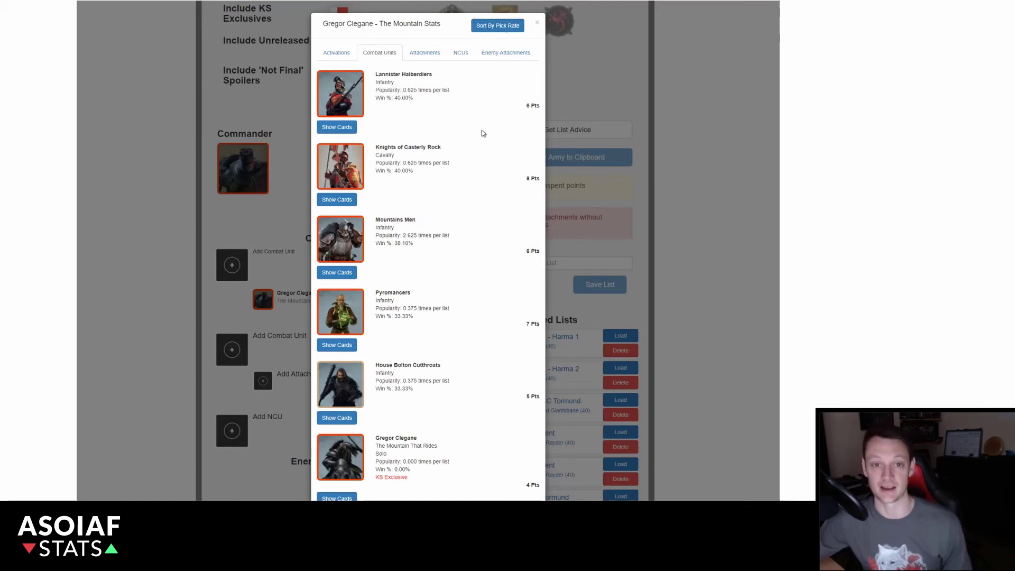
- Review the commander's attachment and NCU stats, compare the NCUs by pick rate and win rate, and close the advice
{"action": "left_click", "coordinate": [429, 53]}
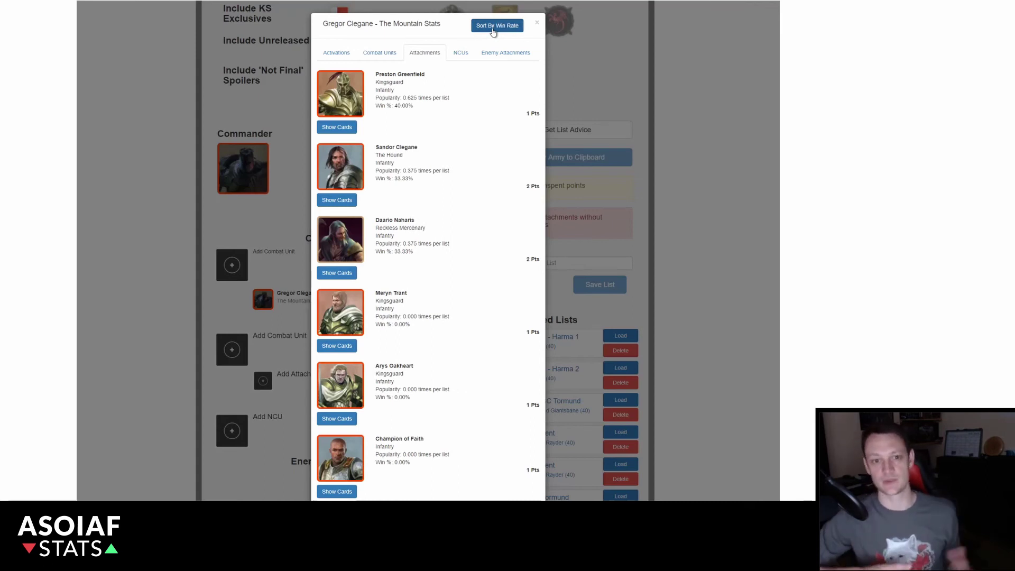
{"action": "left_click", "coordinate": [461, 53]}
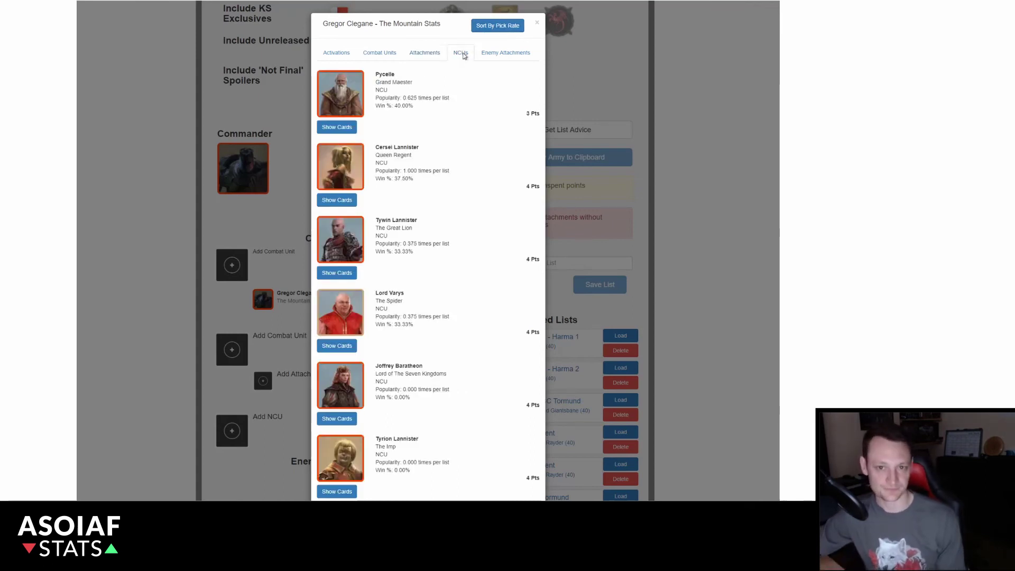
{"action": "left_click", "coordinate": [486, 26]}
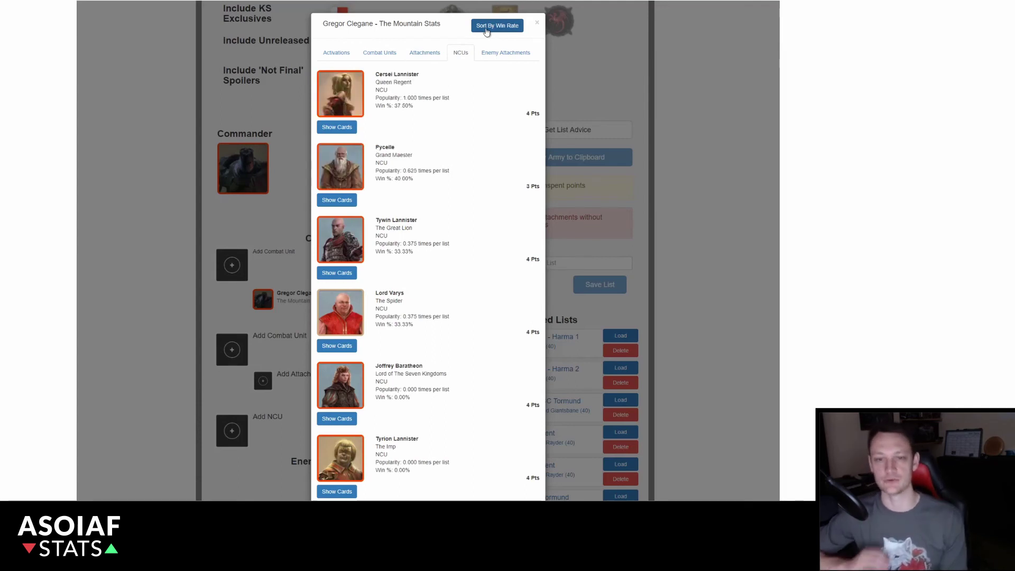
{"action": "left_click", "coordinate": [486, 27]}
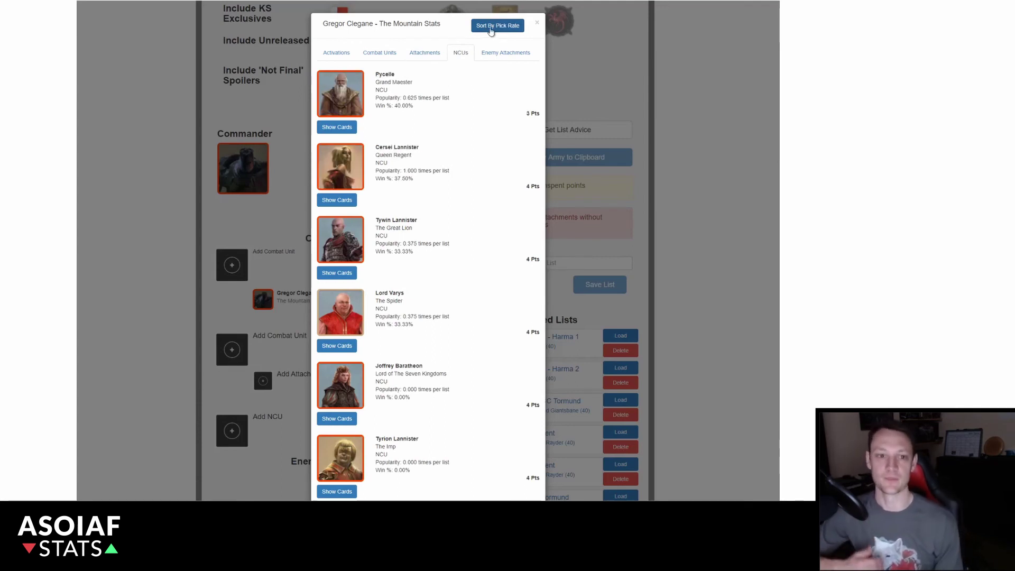
{"action": "left_click", "coordinate": [537, 23]}
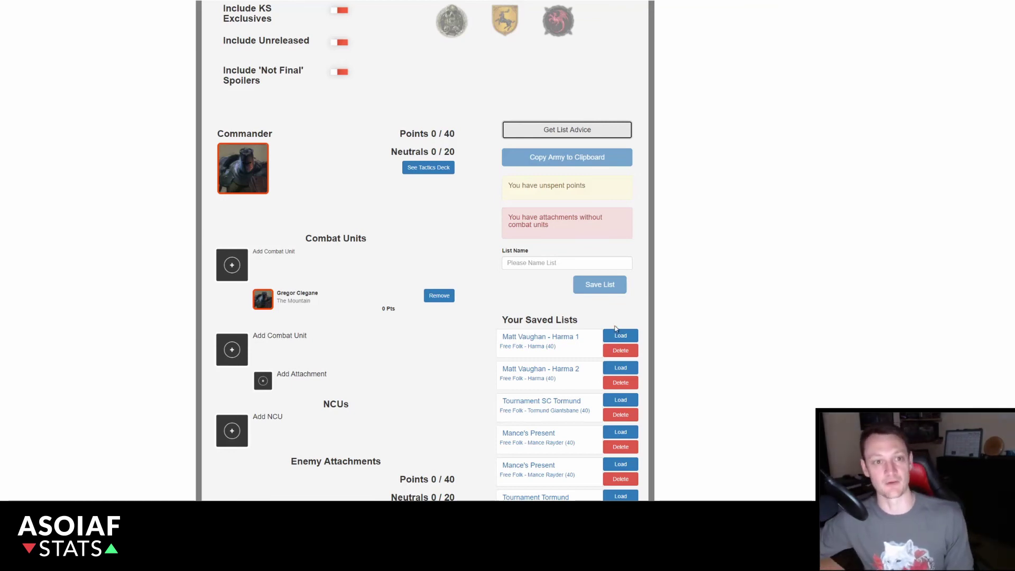
- Open the player profile and look through the older games in the results history
{"action": "scroll", "coordinate": [451, 284], "scroll_direction": "up", "scroll_amount": 2}
{"action": "left_click", "coordinate": [257, 17]}
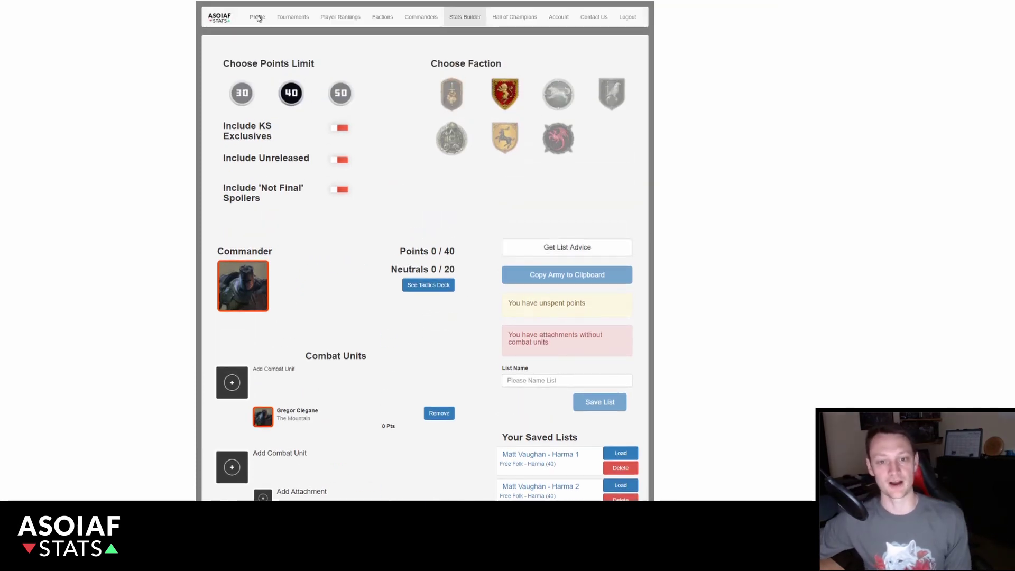
{"action": "scroll", "coordinate": [421, 321], "scroll_direction": "down", "scroll_amount": 4}
{"action": "left_click_drag", "start_coordinate": [416, 296], "coordinate": [417, 478]}
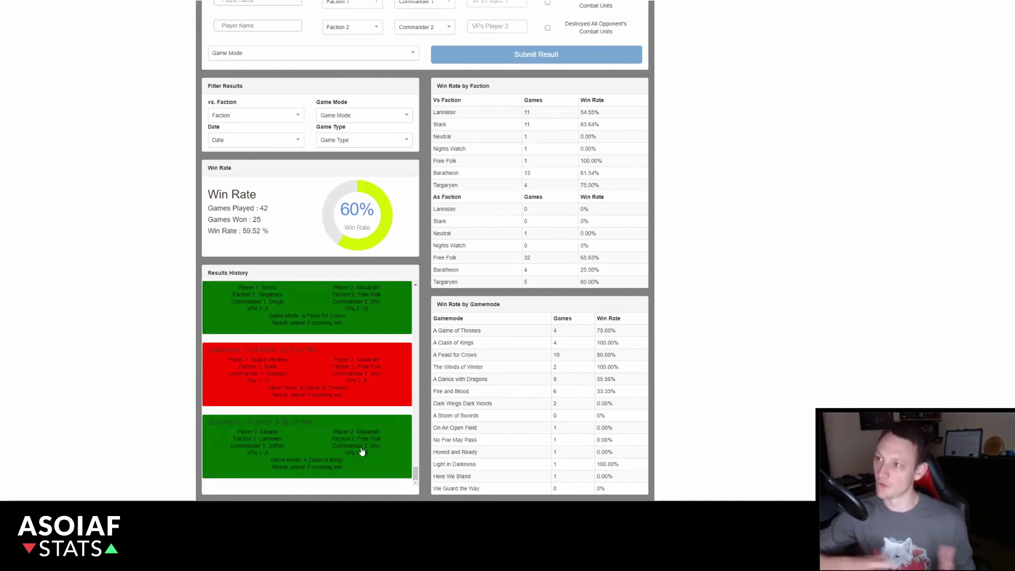
{"action": "scroll", "coordinate": [357, 446], "scroll_direction": "up", "scroll_amount": 4}
{"action": "scroll", "coordinate": [357, 443], "scroll_direction": "up", "scroll_amount": 5}
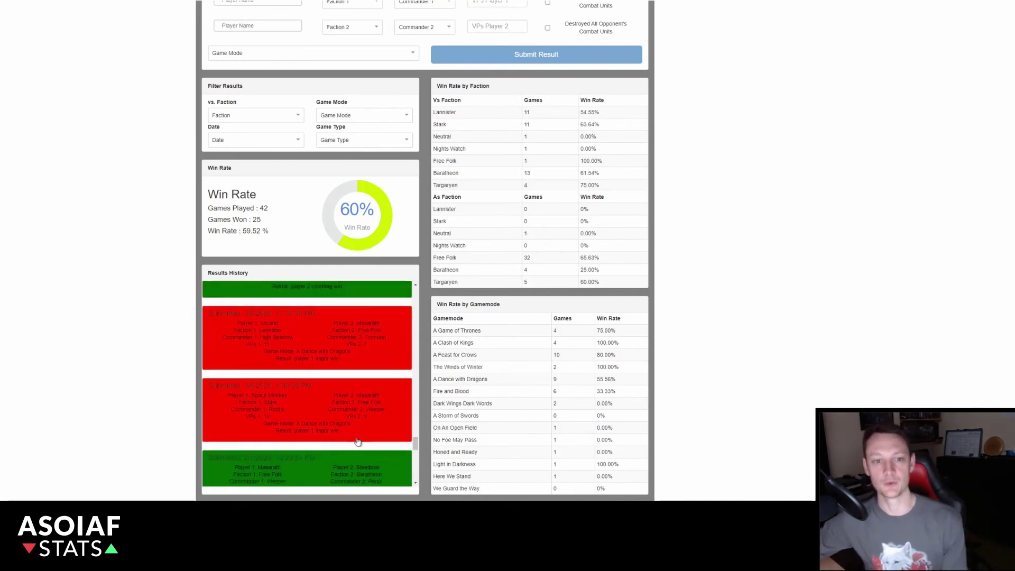
{"action": "scroll", "coordinate": [320, 407], "scroll_direction": "up", "scroll_amount": 1}
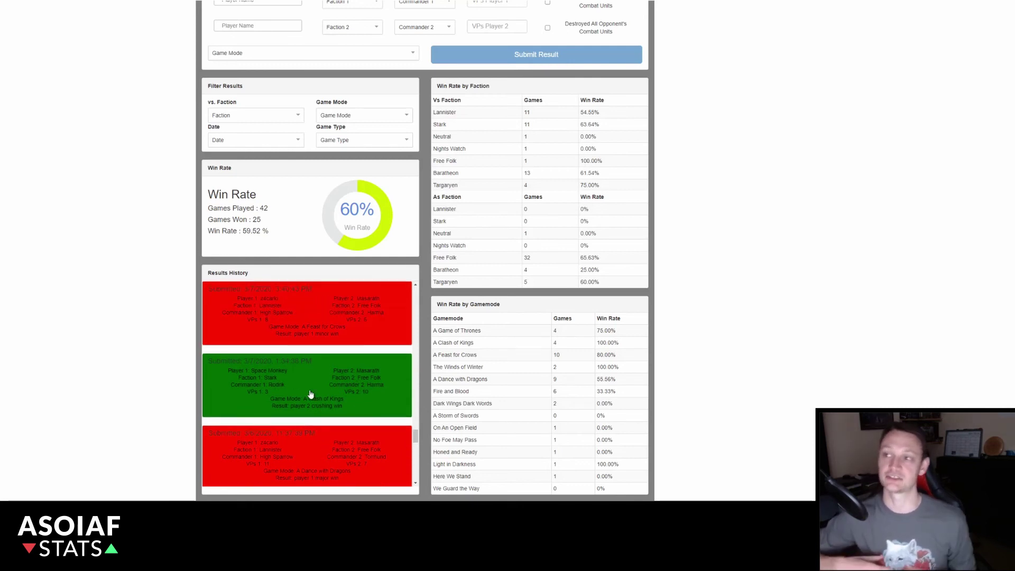
- Open the A Clash of Kings result between Stark Rodrik and Free Folk Harma and check Player 1's army list options
{"action": "left_click", "coordinate": [310, 394]}
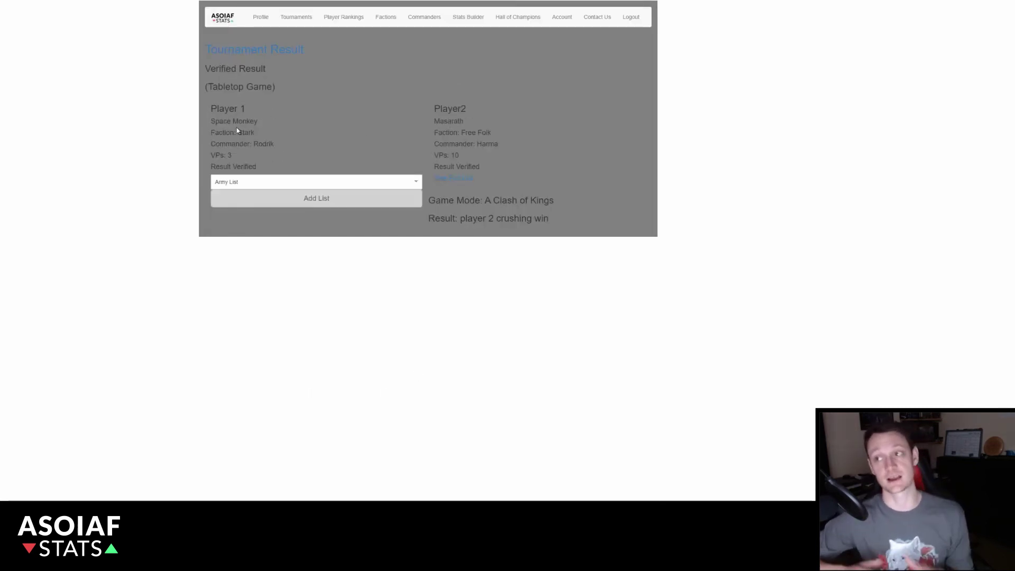
{"action": "left_click", "coordinate": [415, 183]}
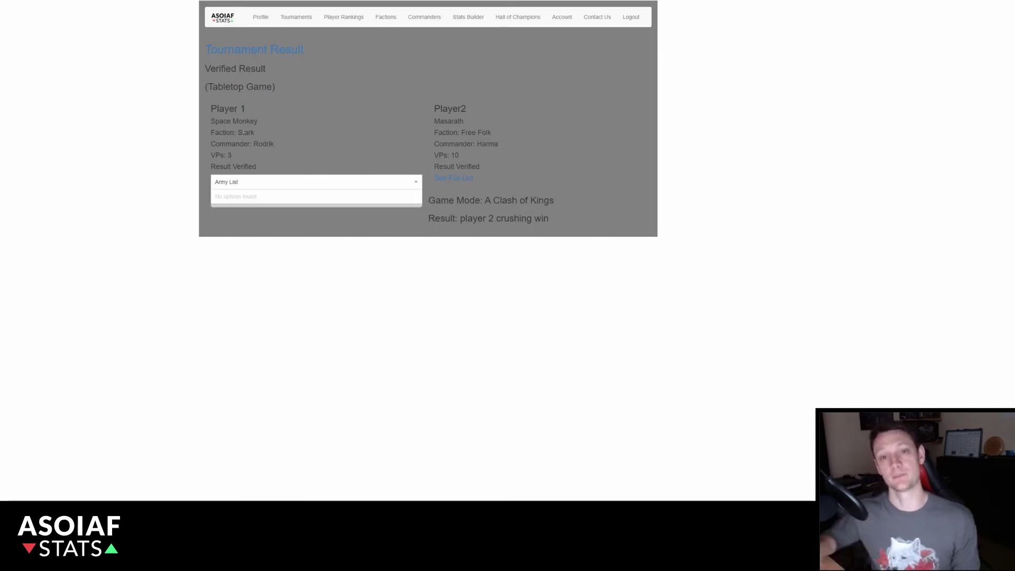
{"action": "left_click_drag", "start_coordinate": [254, 144], "coordinate": [277, 144]}
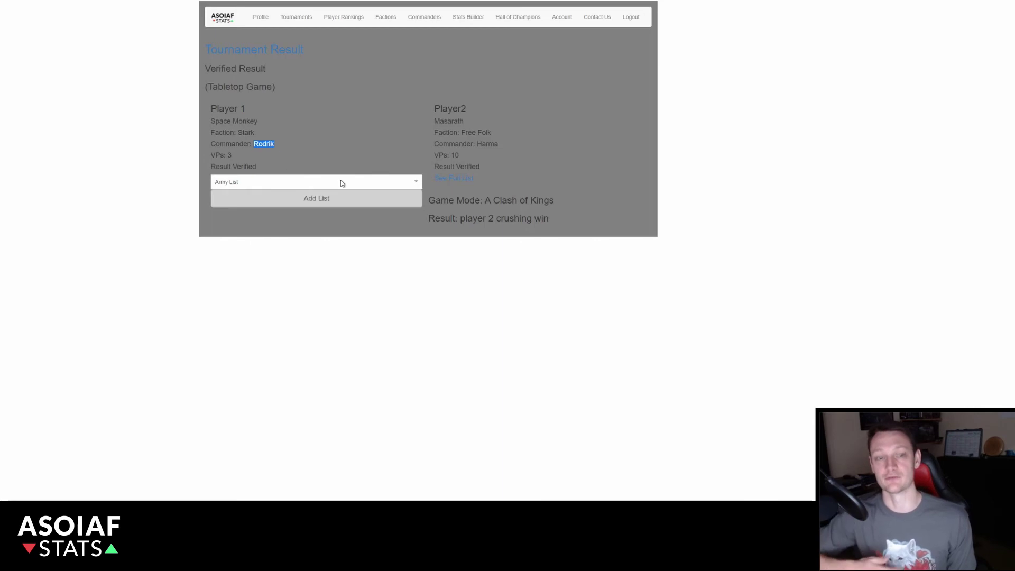
{"action": "left_click", "coordinate": [368, 145]}
- Return to the player profile and browse the results history for another game
{"action": "left_click", "coordinate": [263, 20]}
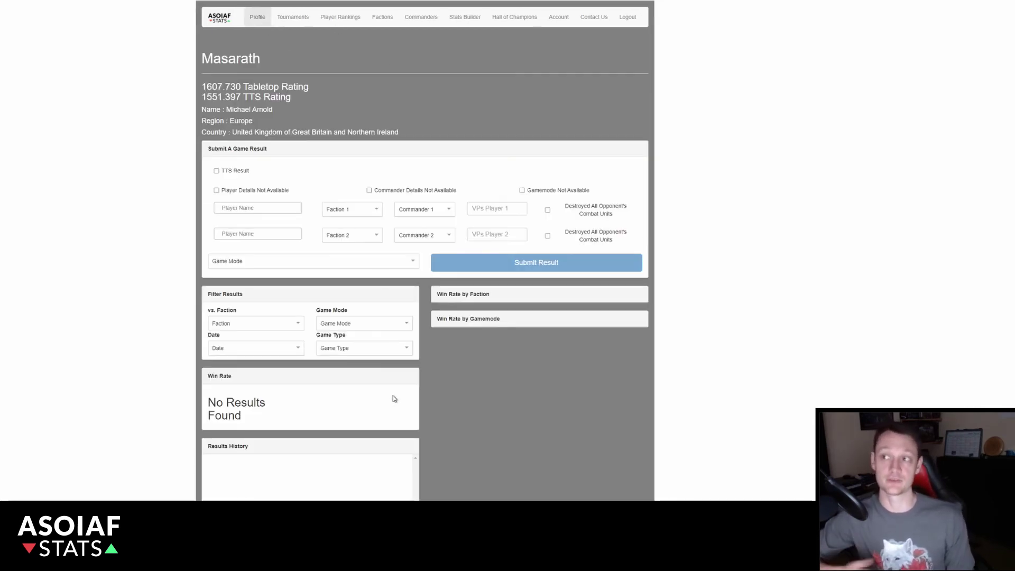
{"action": "scroll", "coordinate": [418, 394], "scroll_direction": "down", "scroll_amount": 2}
{"action": "scroll", "coordinate": [418, 394], "scroll_direction": "down", "scroll_amount": 2}
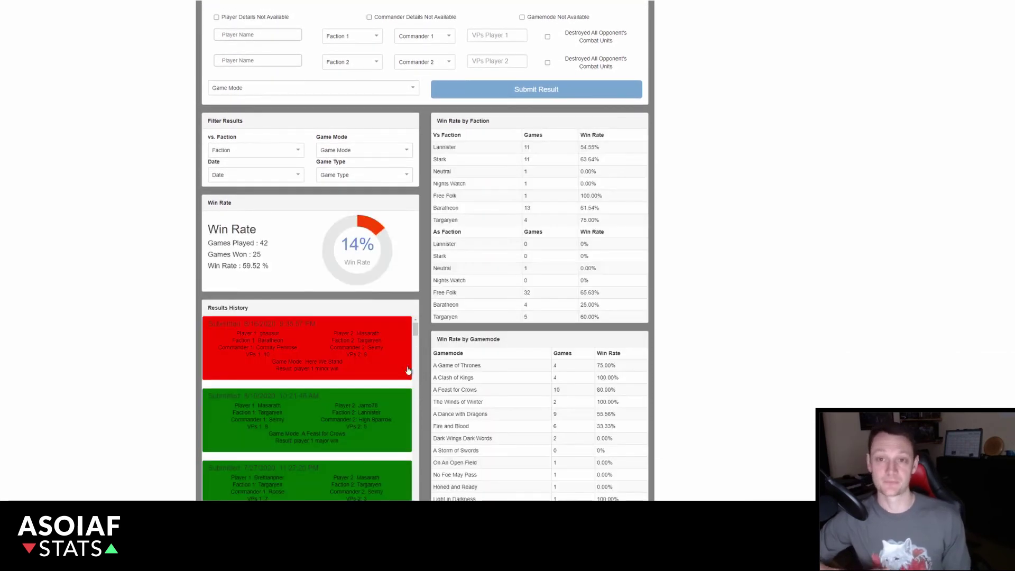
{"action": "scroll", "coordinate": [414, 341], "scroll_direction": "down", "scroll_amount": 2}
{"action": "scroll", "coordinate": [415, 341], "scroll_direction": "down", "scroll_amount": 5}
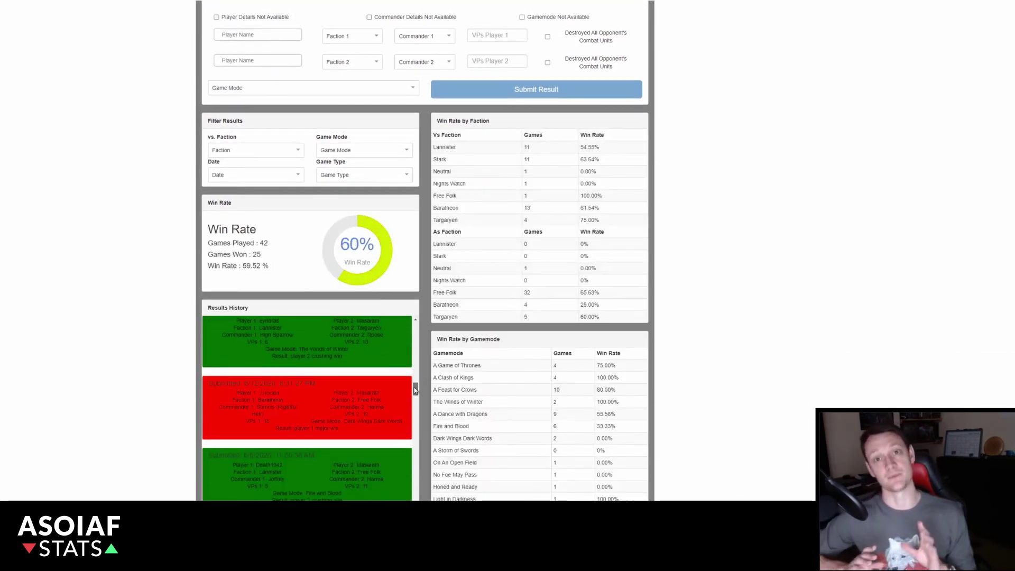
- Find the A Game of Thrones result between Free Folk Harma and Stark Robb in the results history and view Player 1's full army list
{"action": "scroll", "coordinate": [372, 408], "scroll_direction": "down", "scroll_amount": 5}
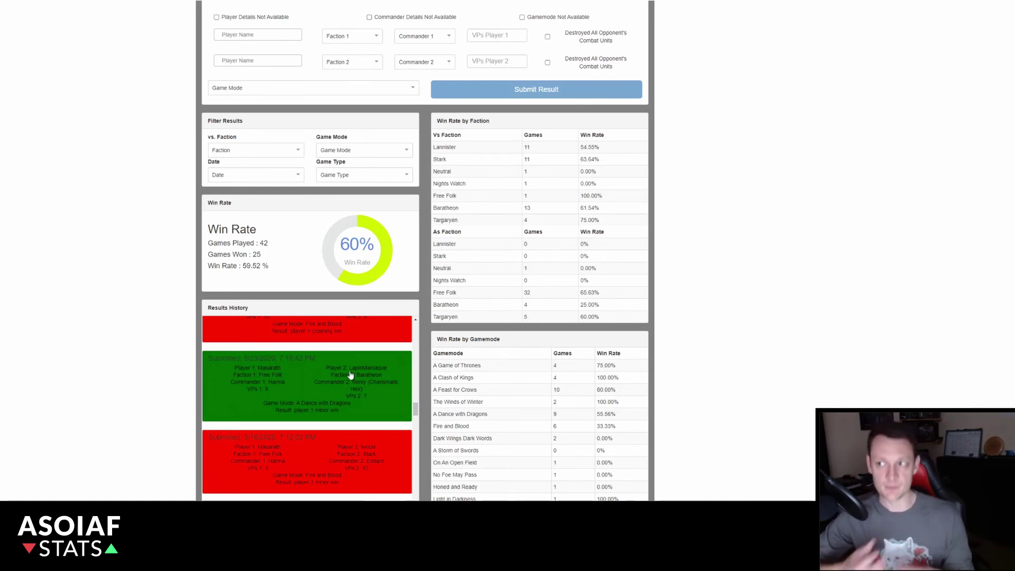
{"action": "scroll", "coordinate": [318, 393], "scroll_direction": "up", "scroll_amount": 5}
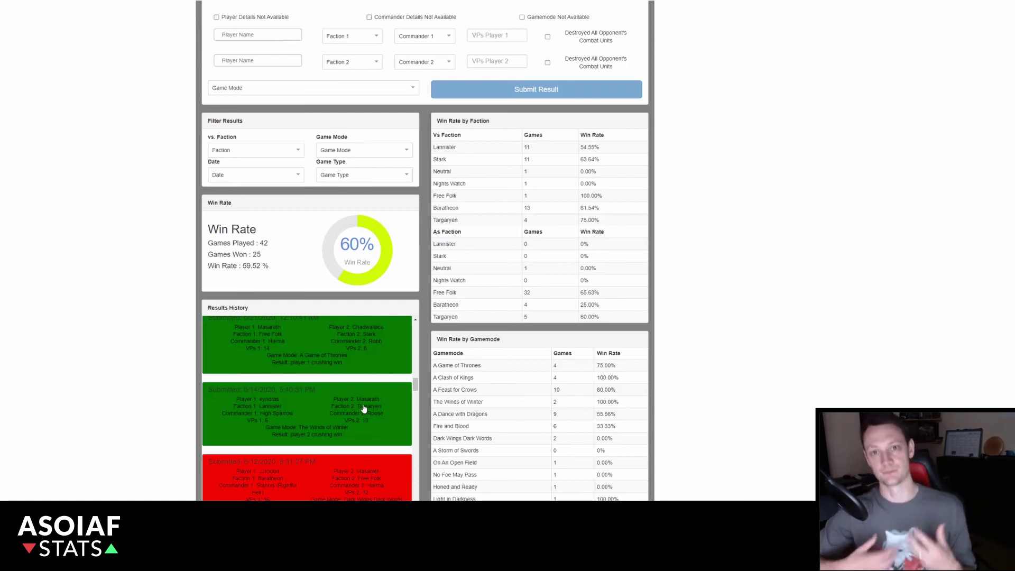
{"action": "scroll", "coordinate": [347, 431], "scroll_direction": "up", "scroll_amount": 1}
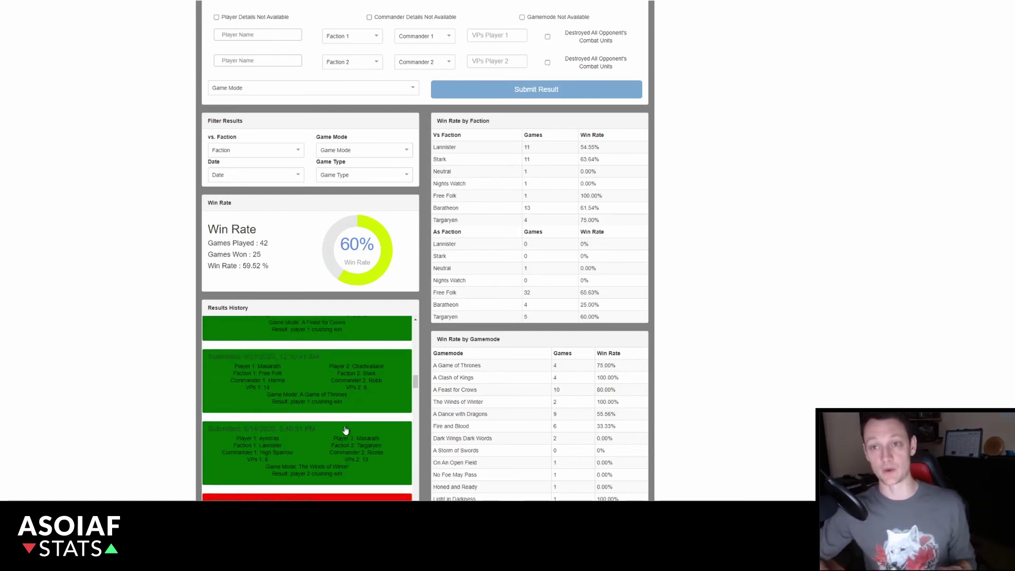
{"action": "left_click", "coordinate": [319, 389]}
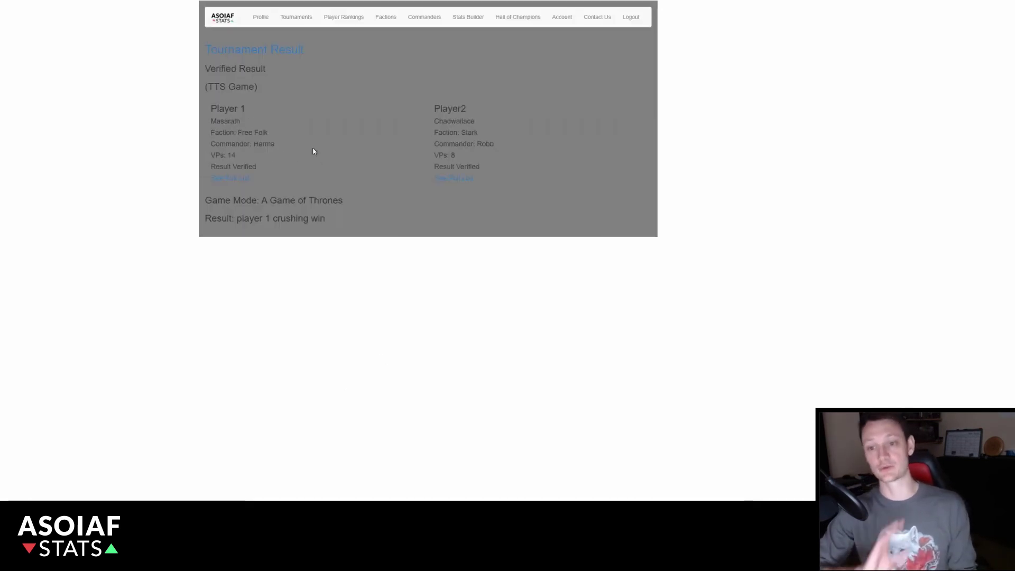
{"action": "left_click", "coordinate": [238, 179]}
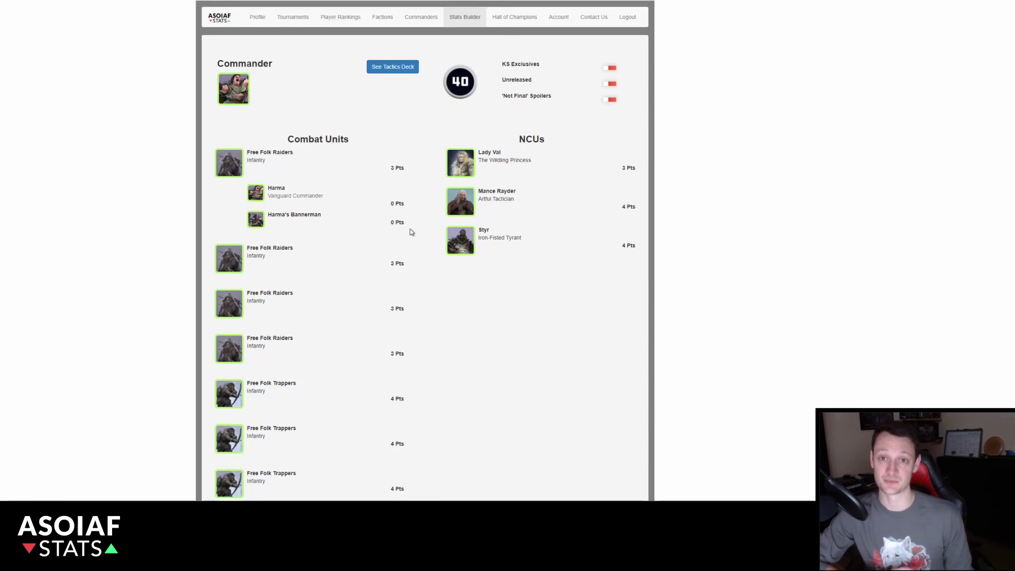
- Start a new 40-point Targaryen list in the Stats Builder, get its list advice and sort the combat units by win rate
{"action": "left_click", "coordinate": [454, 20]}
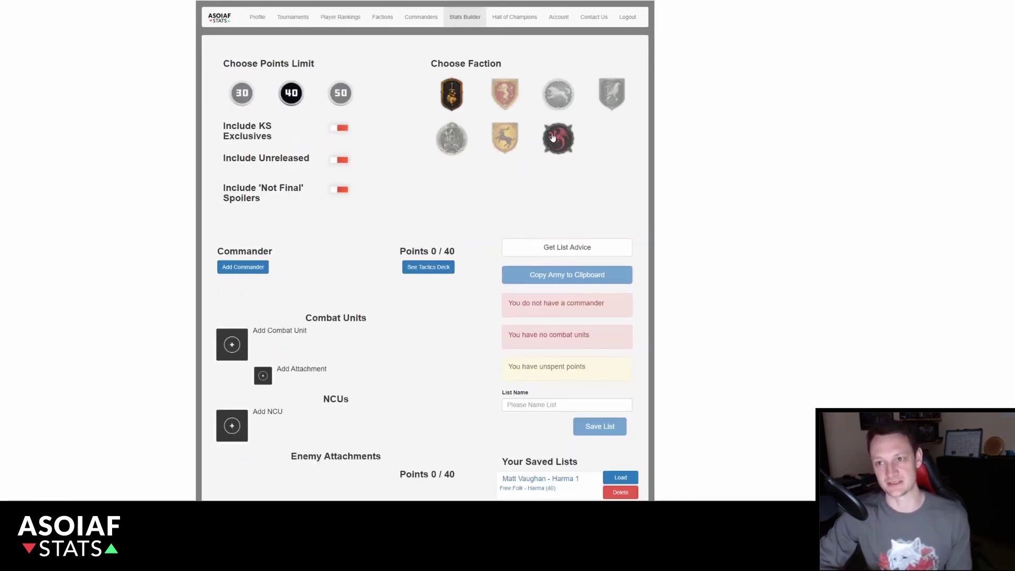
{"action": "left_click", "coordinate": [546, 249]}
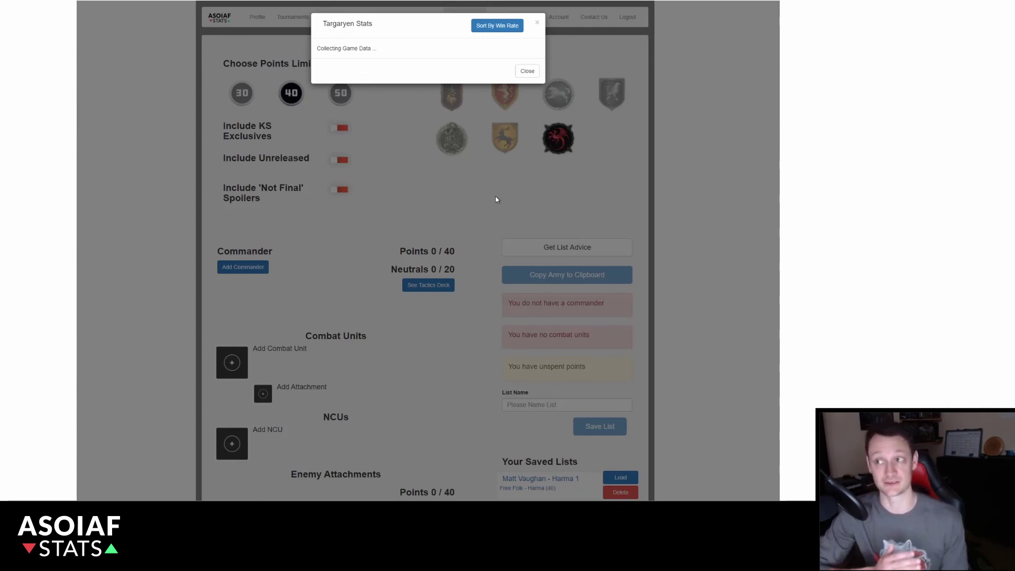
{"action": "left_click", "coordinate": [490, 29]}
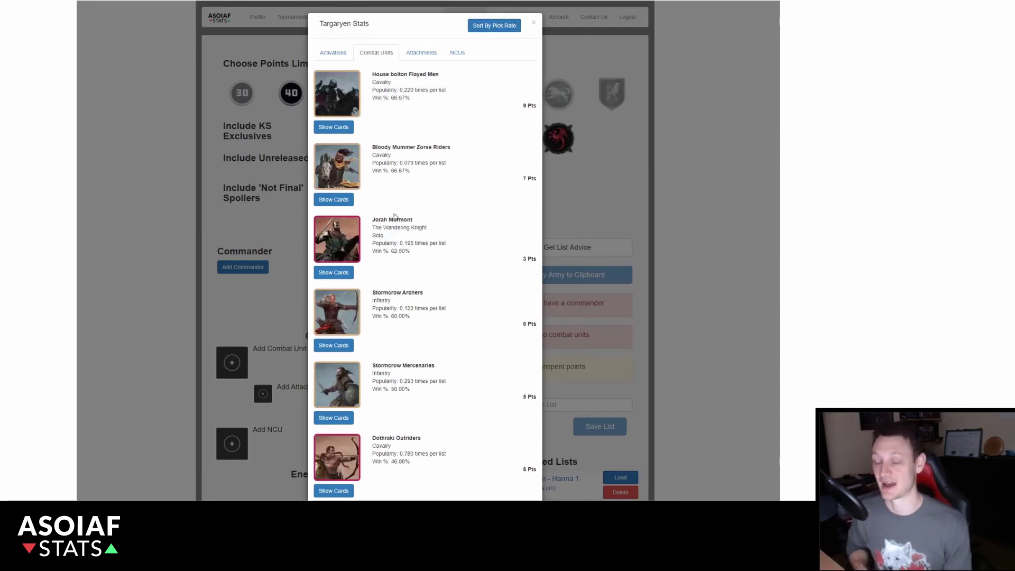